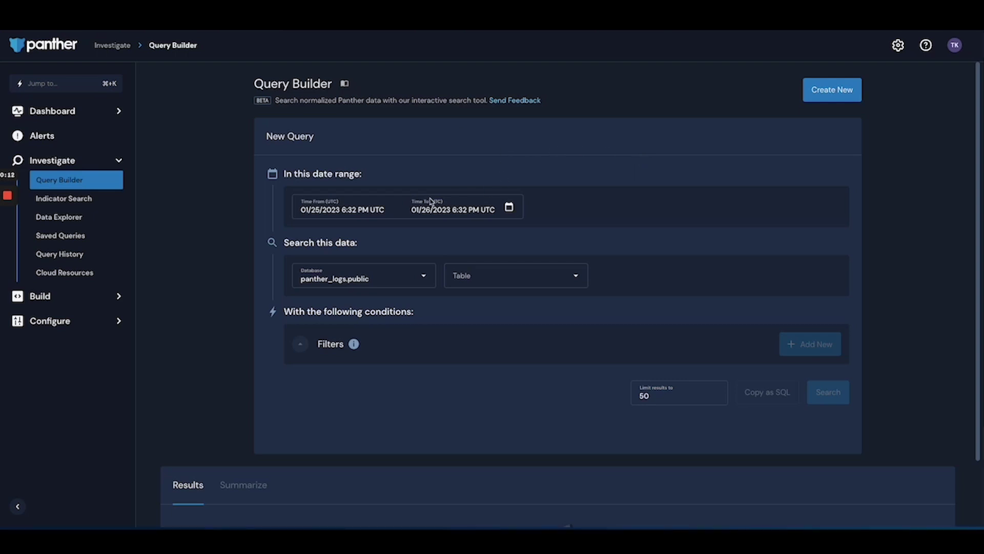
# Choose panther_audit as the search table and add an empty filter row
pyautogui.click(378, 205)
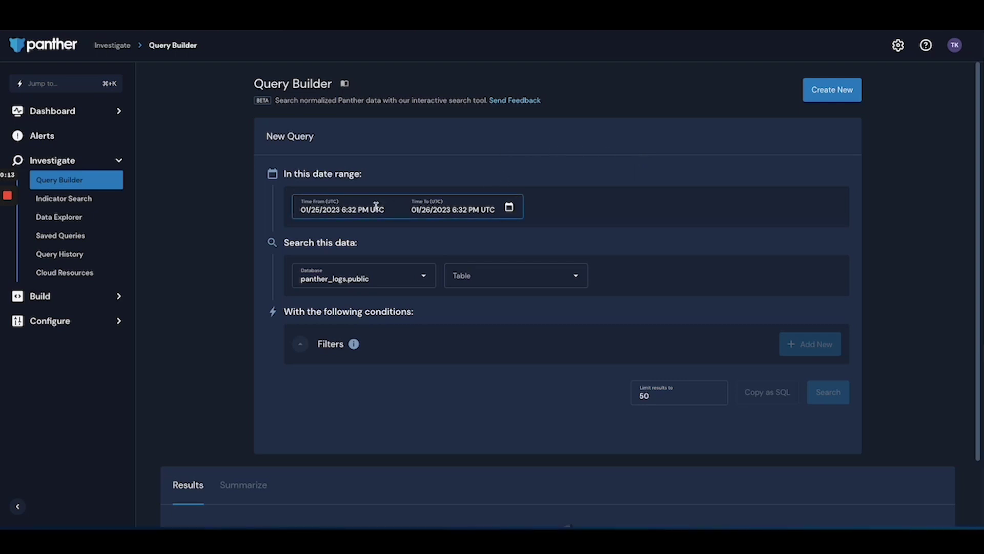
pyautogui.click(605, 184)
pyautogui.click(501, 271)
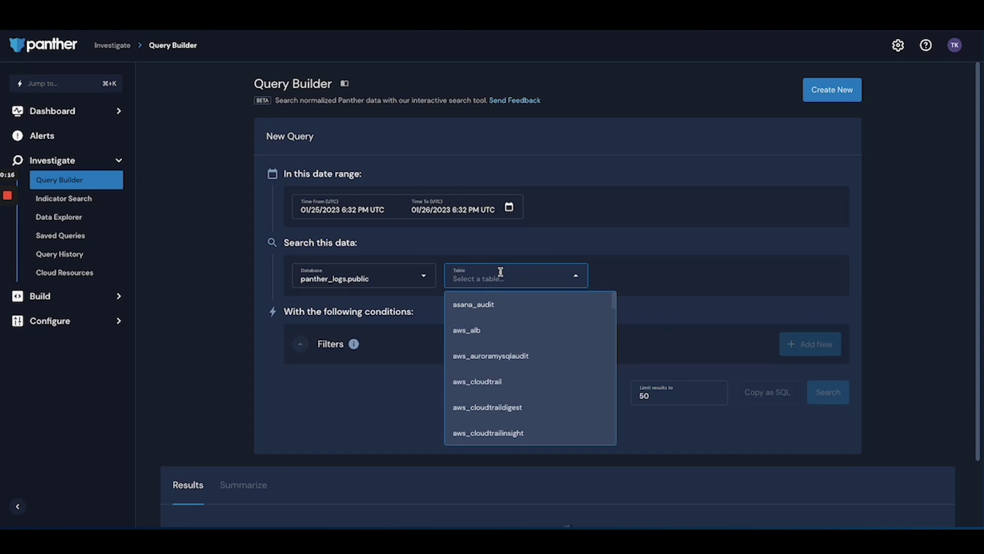
pyautogui.write('pant')
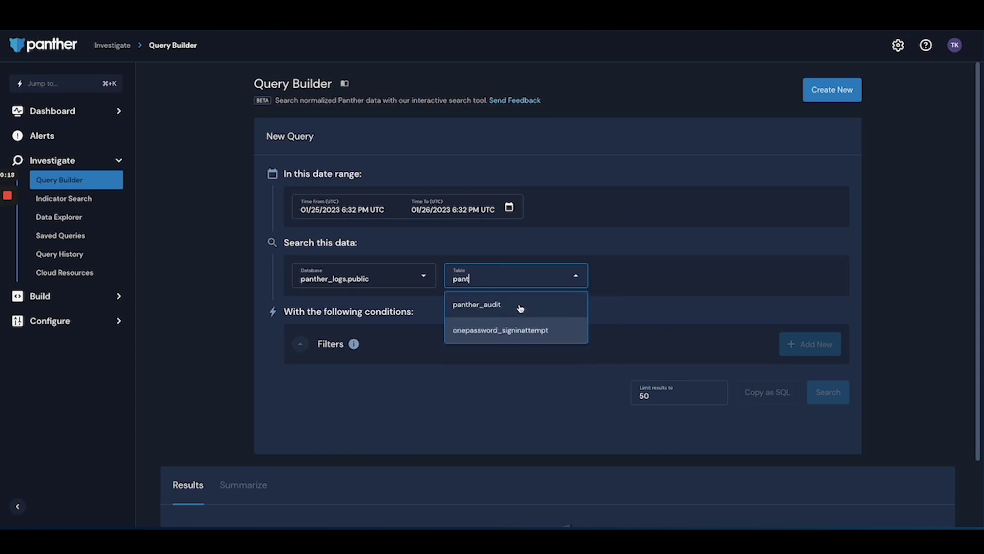
pyautogui.click(517, 308)
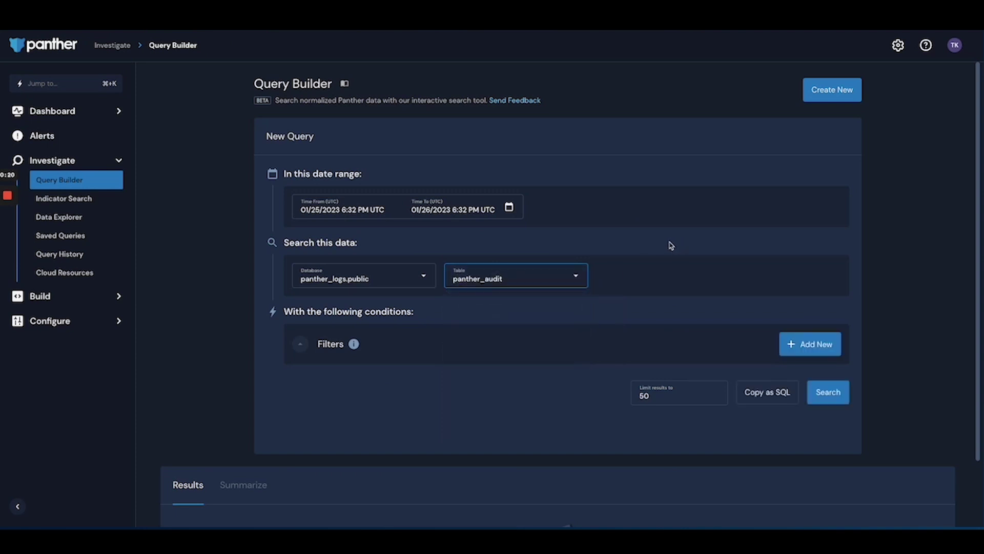
pyautogui.click(803, 350)
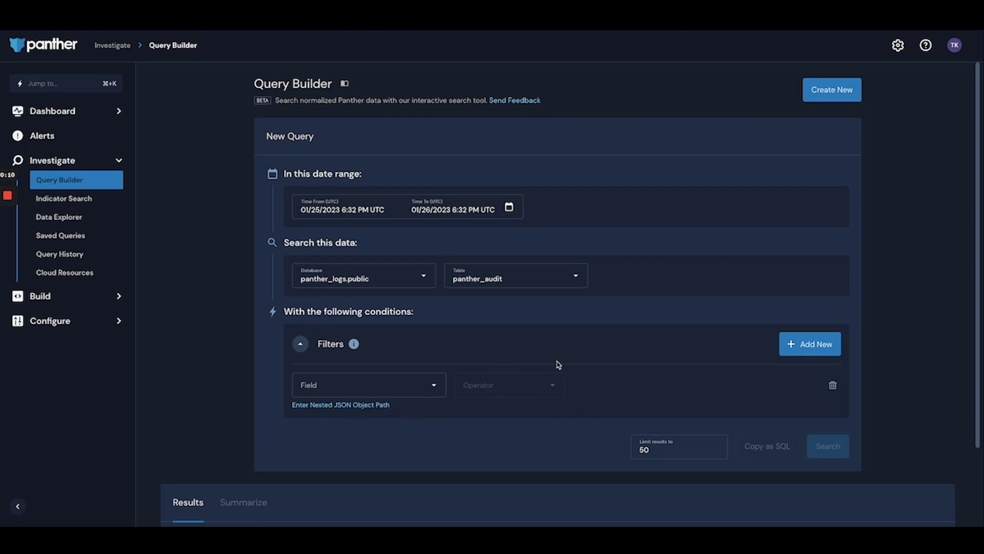
# Filter on actor has substring 'Josh' and run the search
pyautogui.click(374, 386)
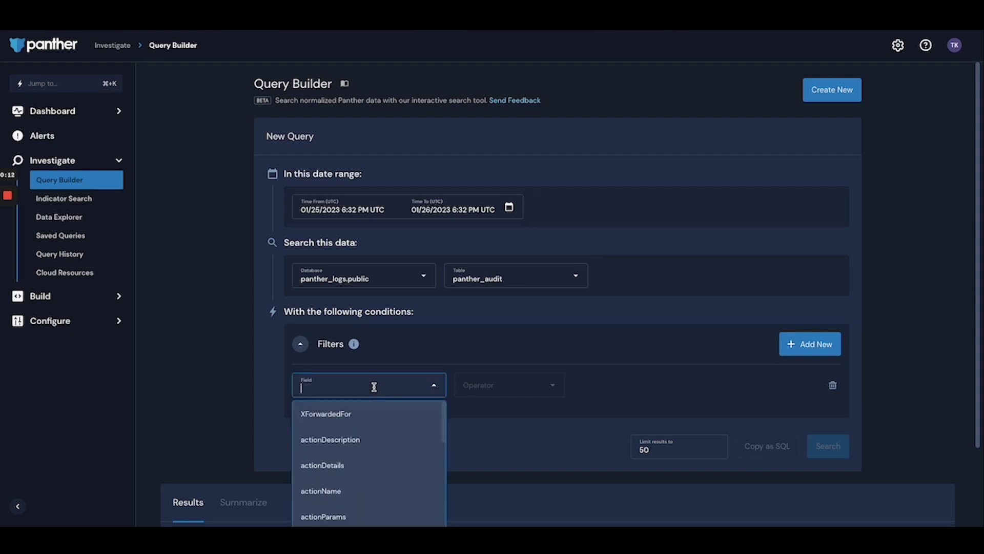
pyautogui.write('act')
pyautogui.click(383, 414)
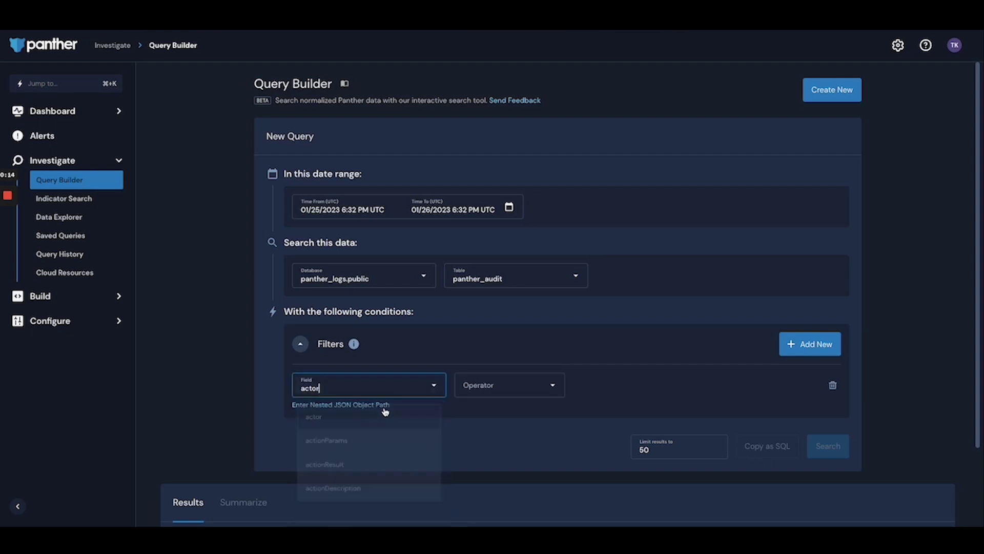
pyautogui.click(516, 385)
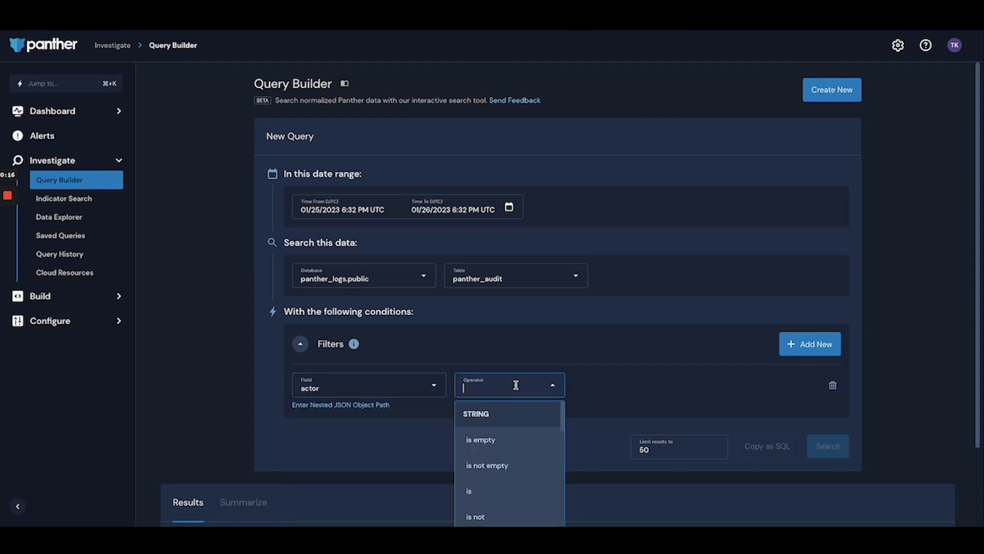
pyautogui.write('ha')
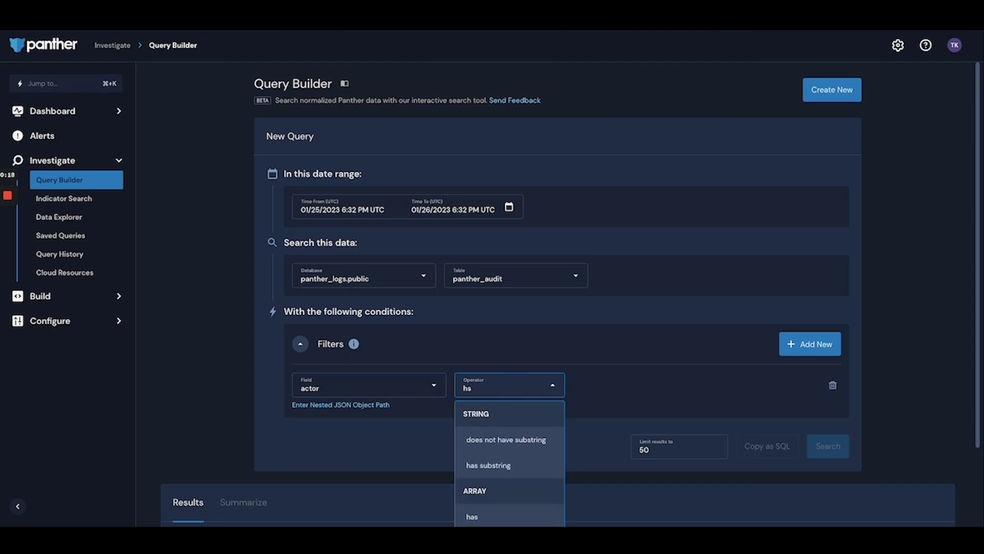
pyautogui.click(514, 465)
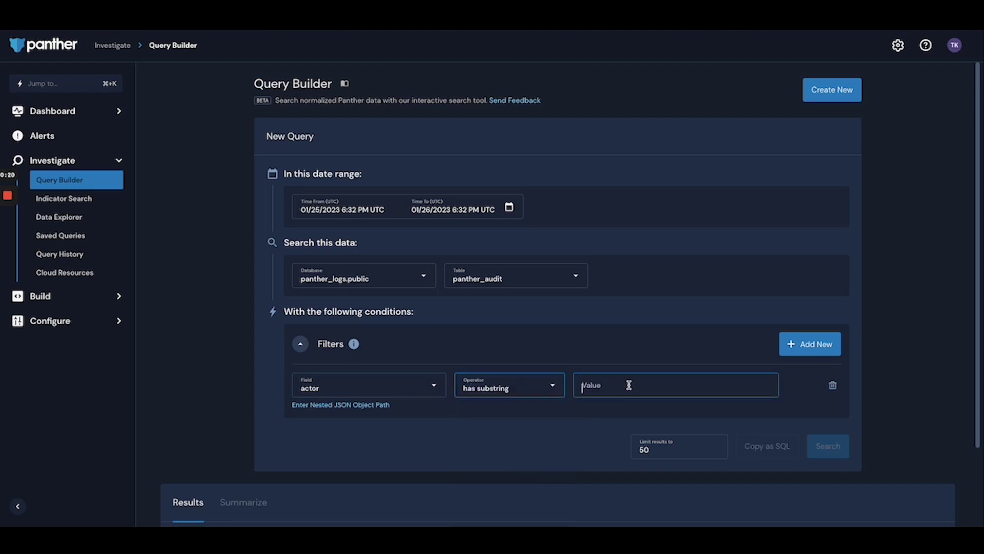
pyautogui.write('Josh')
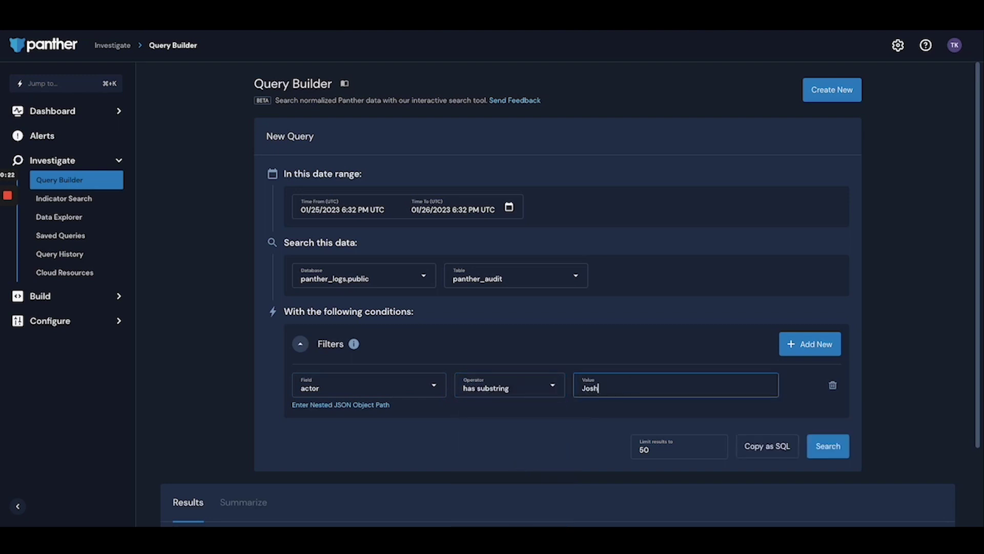
pyautogui.click(715, 420)
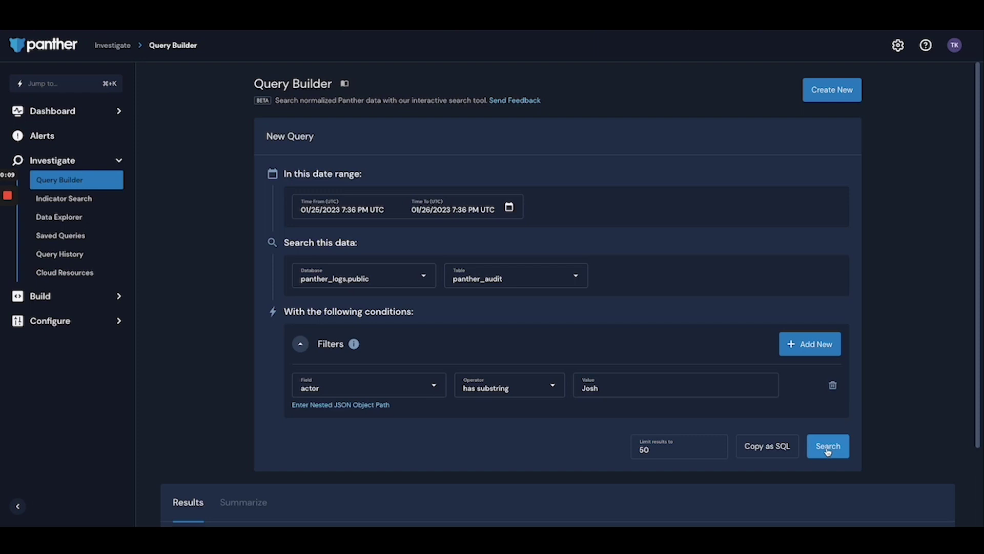
pyautogui.click(828, 451)
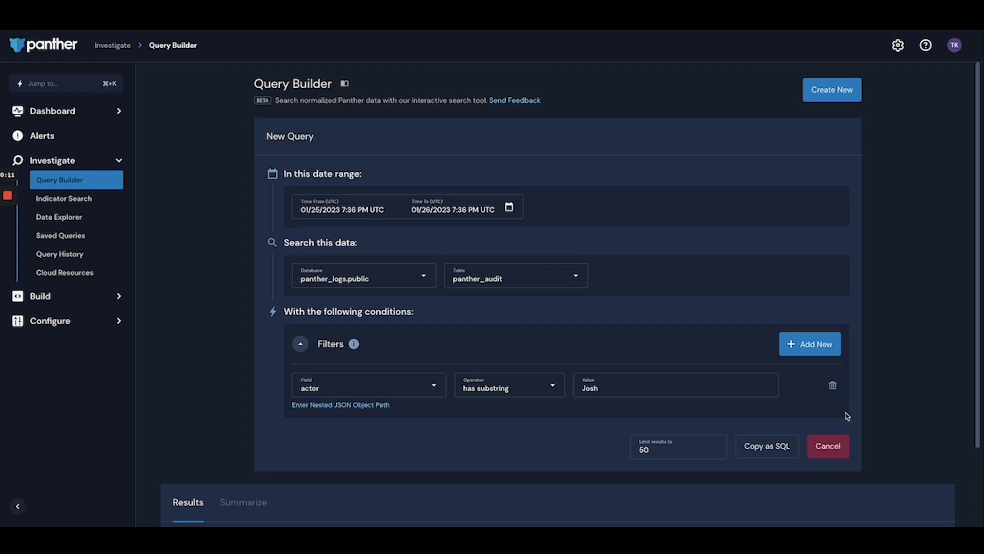
pyautogui.scroll(-2, 845, 416)
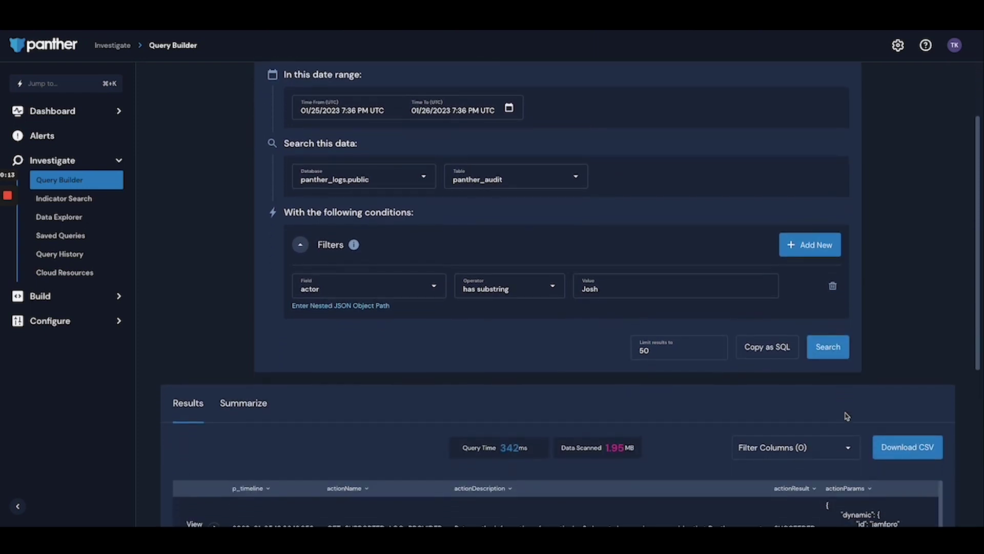
pyautogui.scroll(-2, 827, 415)
pyautogui.scroll(-1, 615, 354)
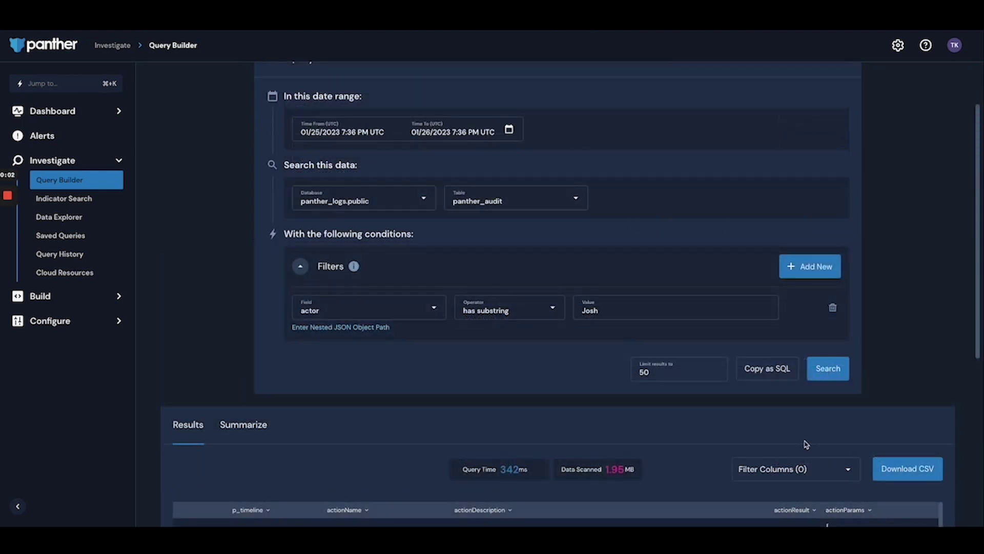
# Copy the Josh-filtered audit log query as SQL
pyautogui.click(764, 373)
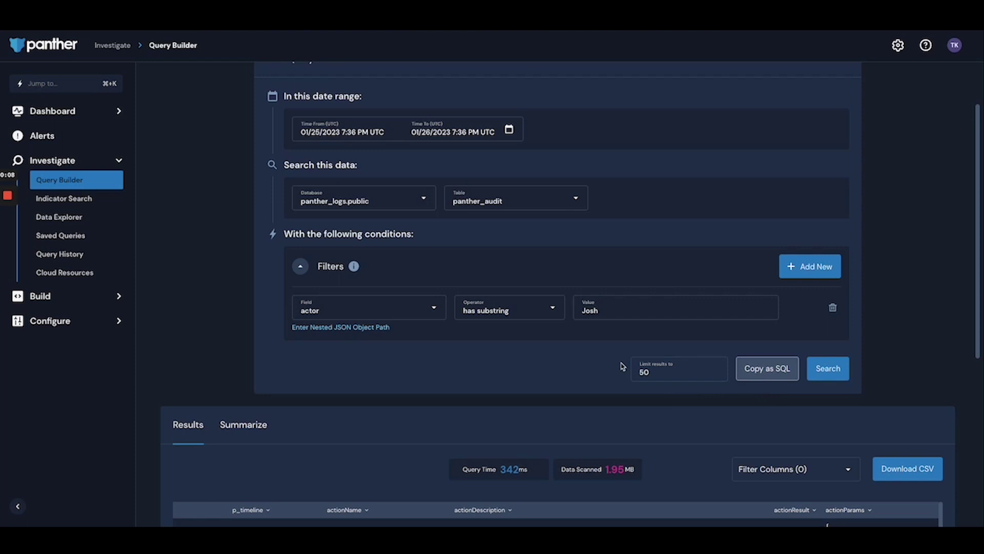
# Paste the panther_audit query (actor contains Josh, limit 50) into the Data Explorer editor
pyautogui.click(85, 219)
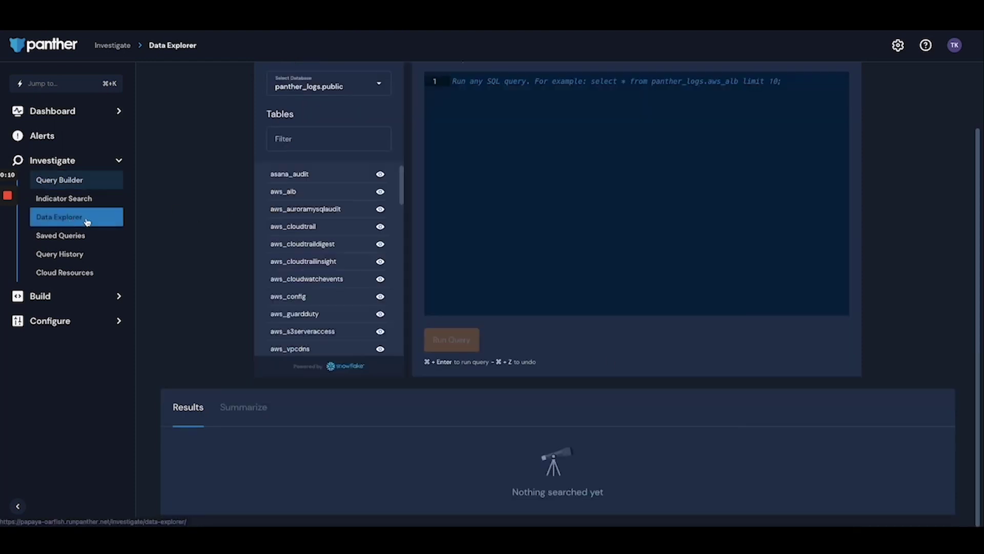
pyautogui.click(452, 80)
pyautogui.hotkey('ctrl', 'v')
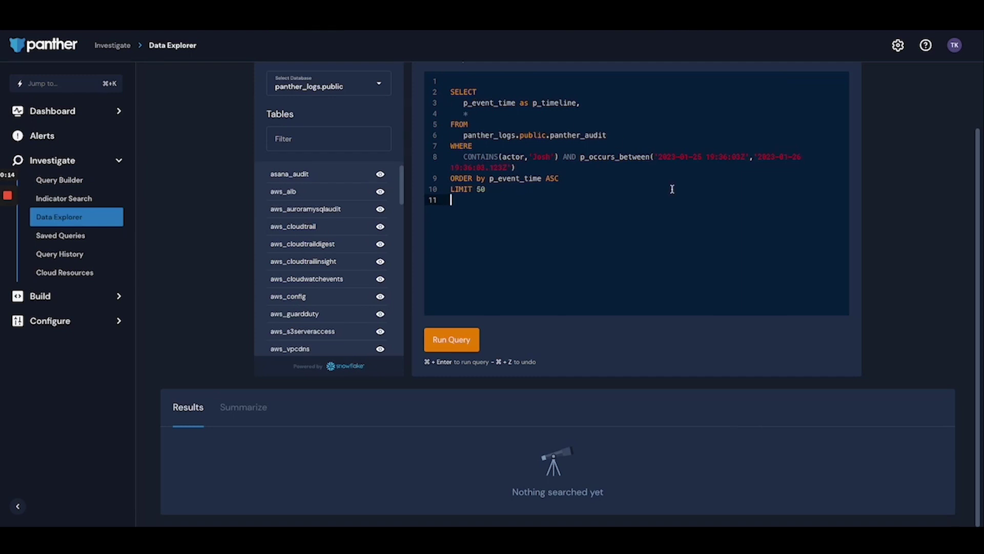